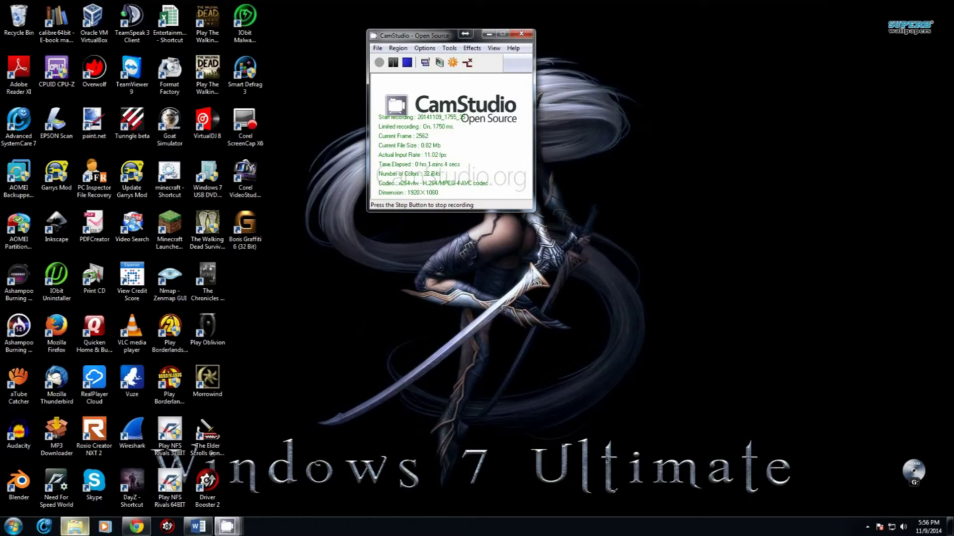
Step: Bring the Chrome window showing the plex.tv home page to the front
{"action": "left_click", "coordinate": [137, 527]}
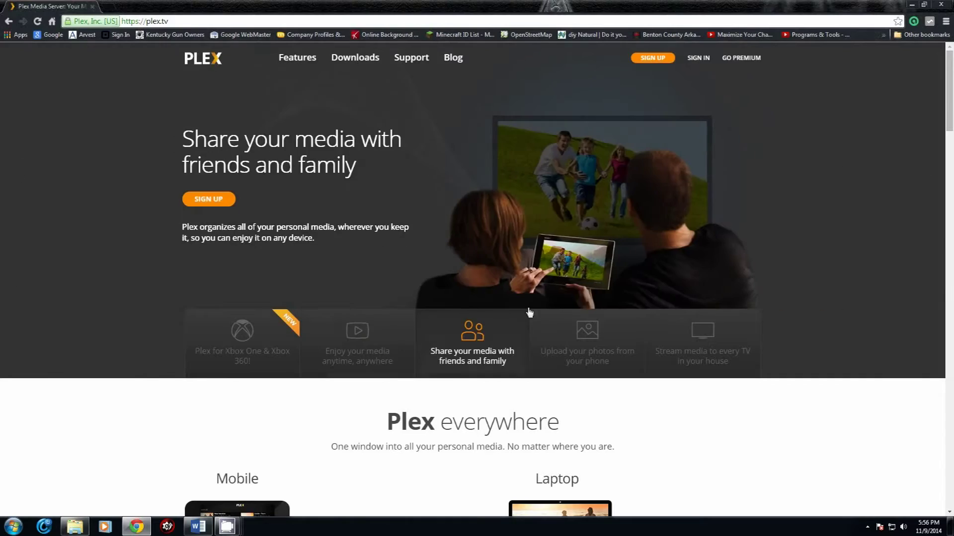
Step: Go to plex.tv Downloads and show the Plex Media Server download panel for computers
{"action": "left_click", "coordinate": [360, 58]}
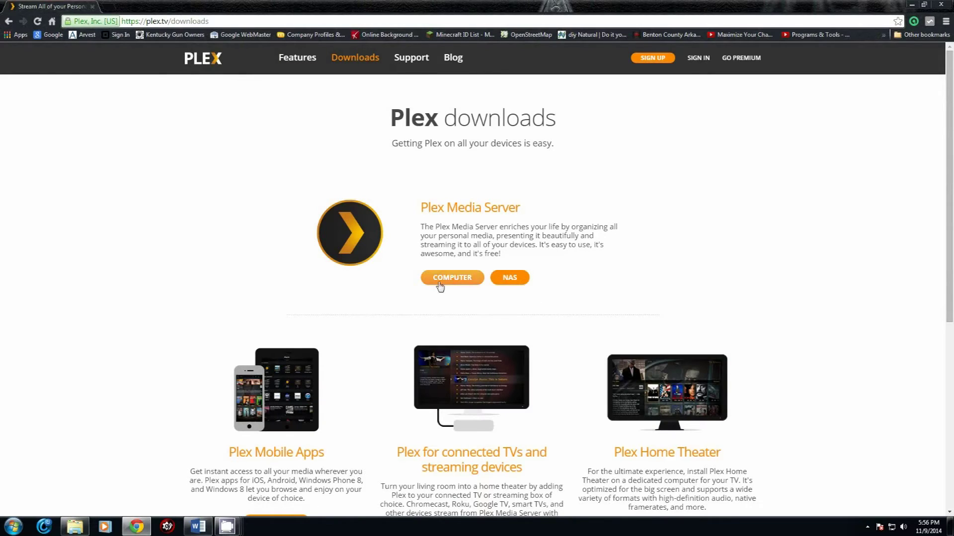
{"action": "left_click", "coordinate": [464, 285]}
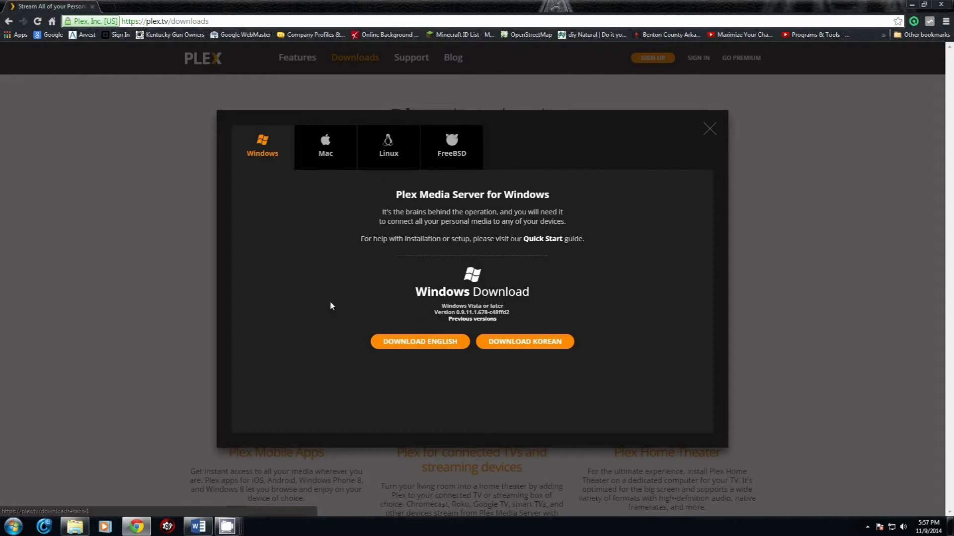
Step: Save the English Windows installer to Downloads, replacing the existing copy
{"action": "left_click", "coordinate": [426, 342]}
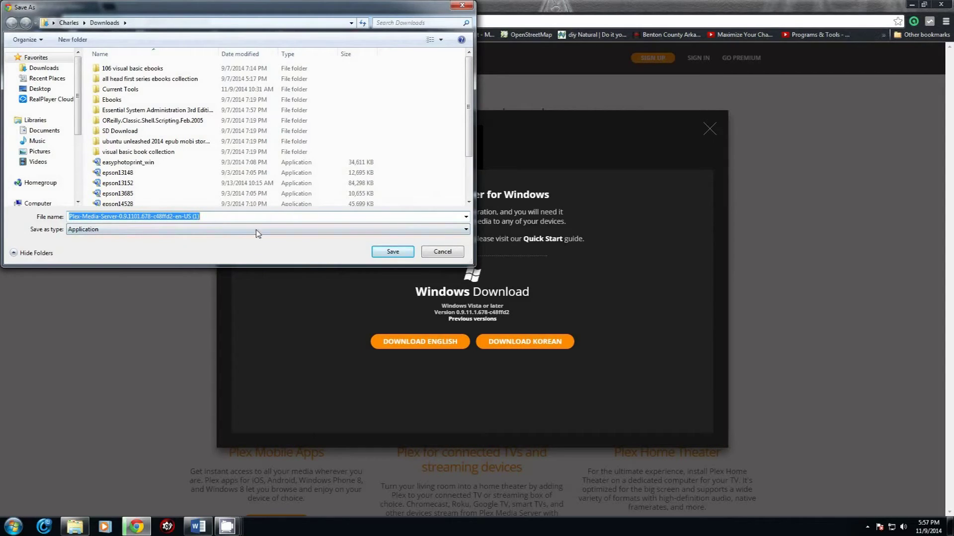
{"action": "left_click", "coordinate": [217, 217]}
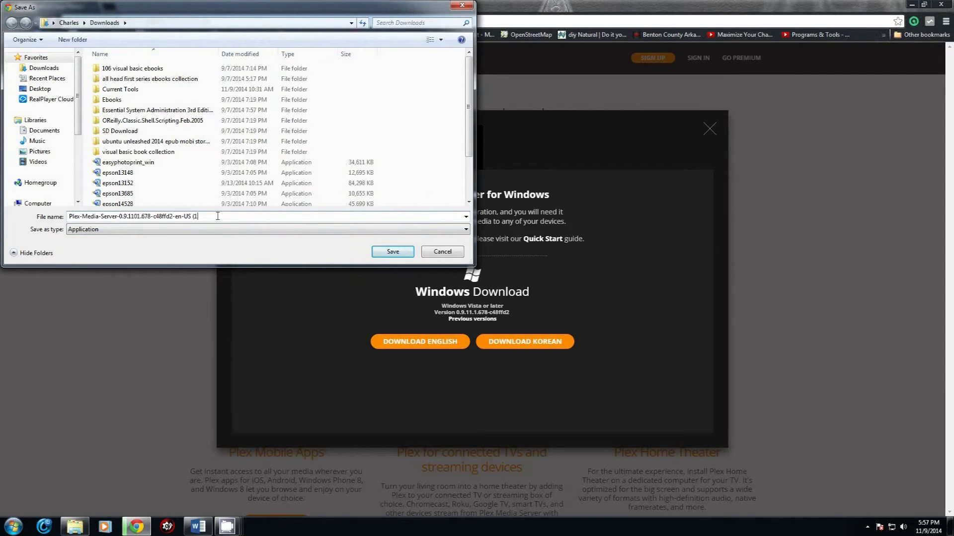
{"action": "left_click", "coordinate": [407, 255]}
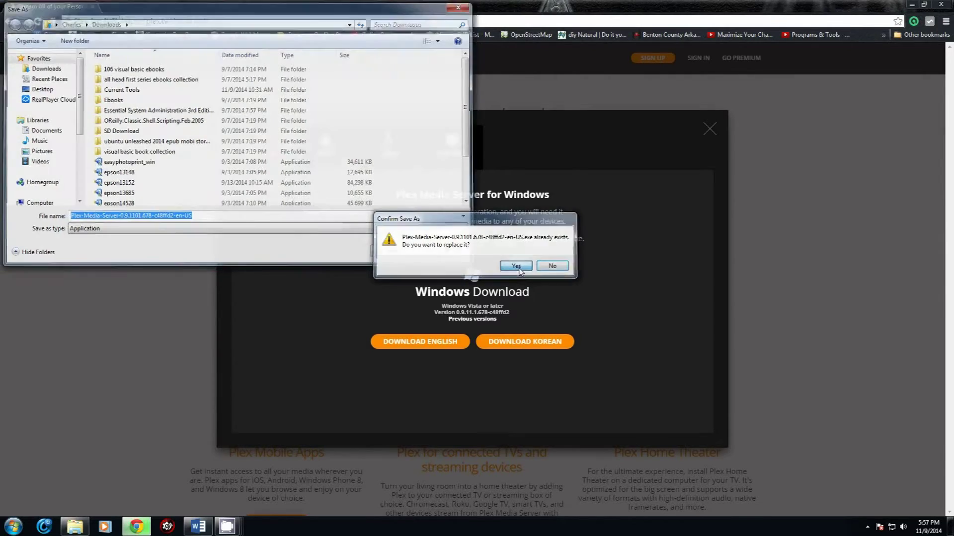
{"action": "left_click", "coordinate": [516, 267]}
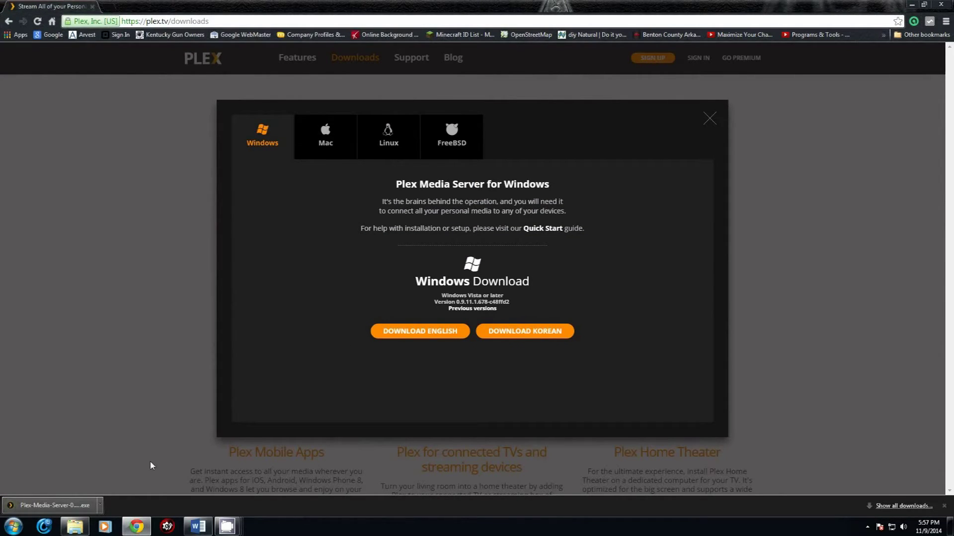
{"action": "left_click", "coordinate": [50, 506]}
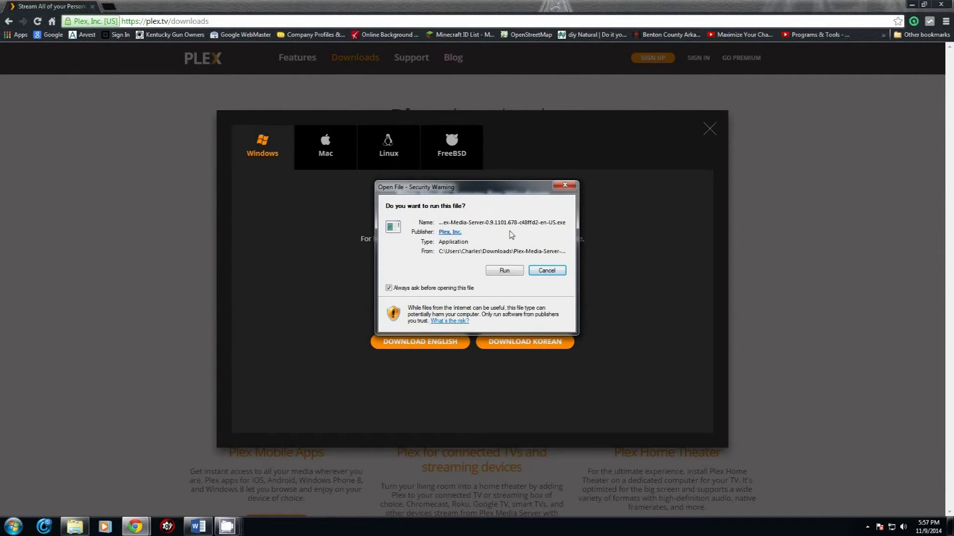
Step: Run the installer, keep the default install location, and install Plex Media Server
{"action": "left_click", "coordinate": [504, 271]}
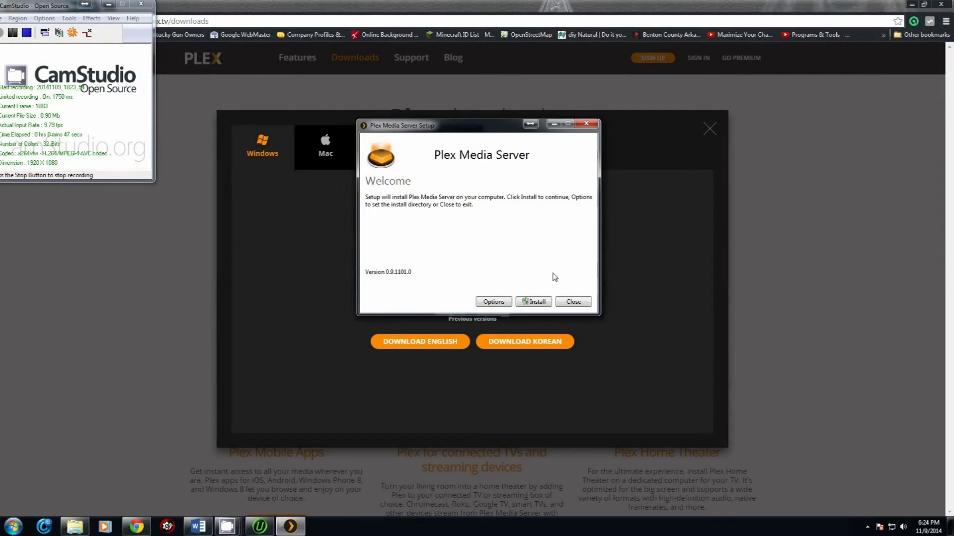
{"action": "left_click", "coordinate": [496, 303]}
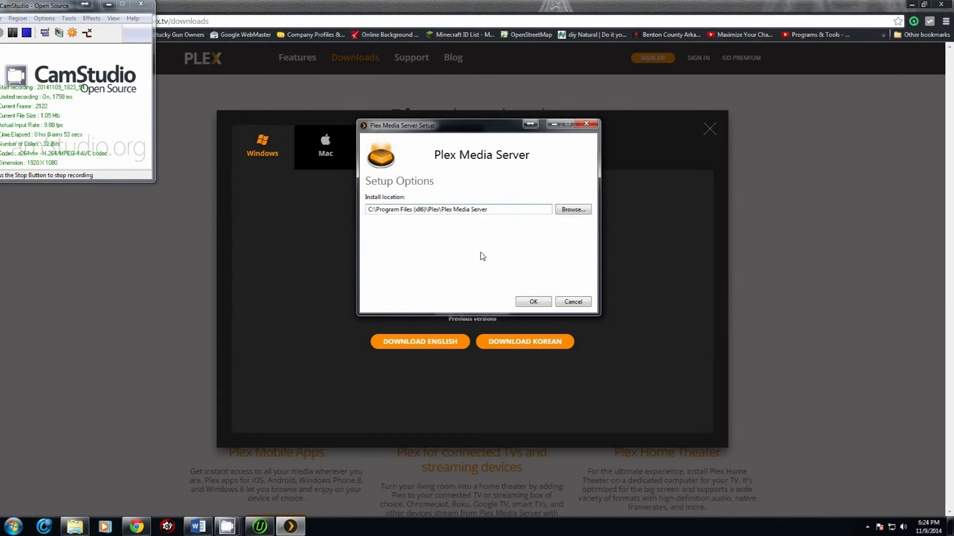
{"action": "left_click", "coordinate": [534, 302]}
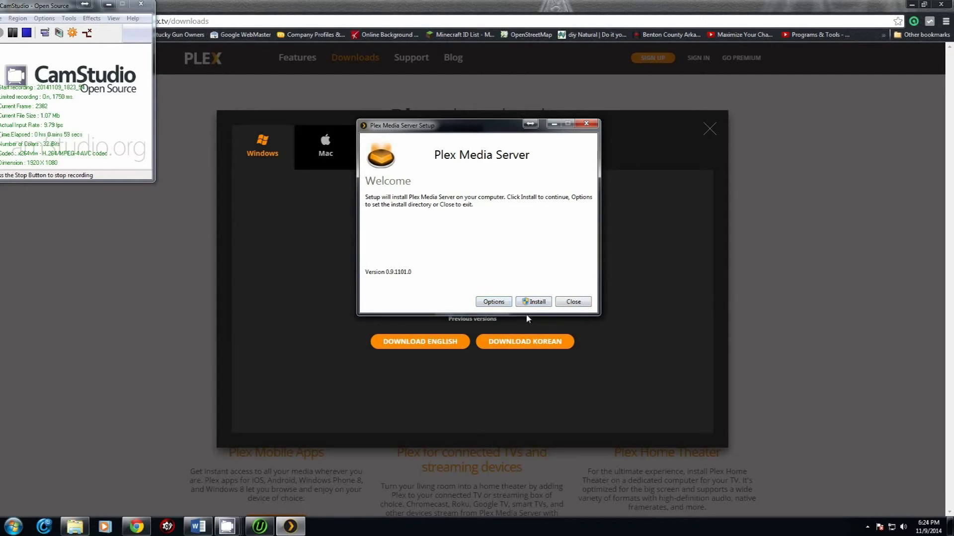
{"action": "left_click", "coordinate": [534, 301]}
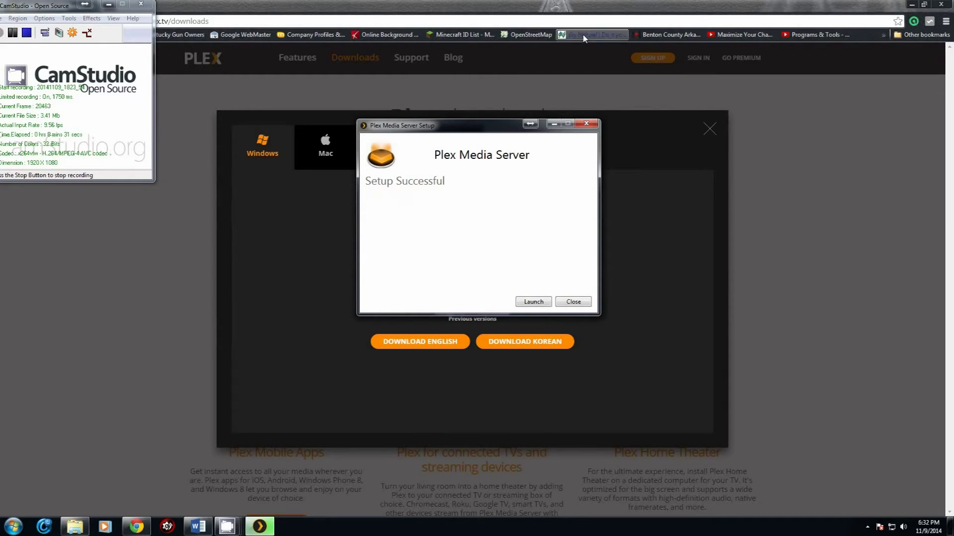
{"action": "left_click", "coordinate": [533, 301]}
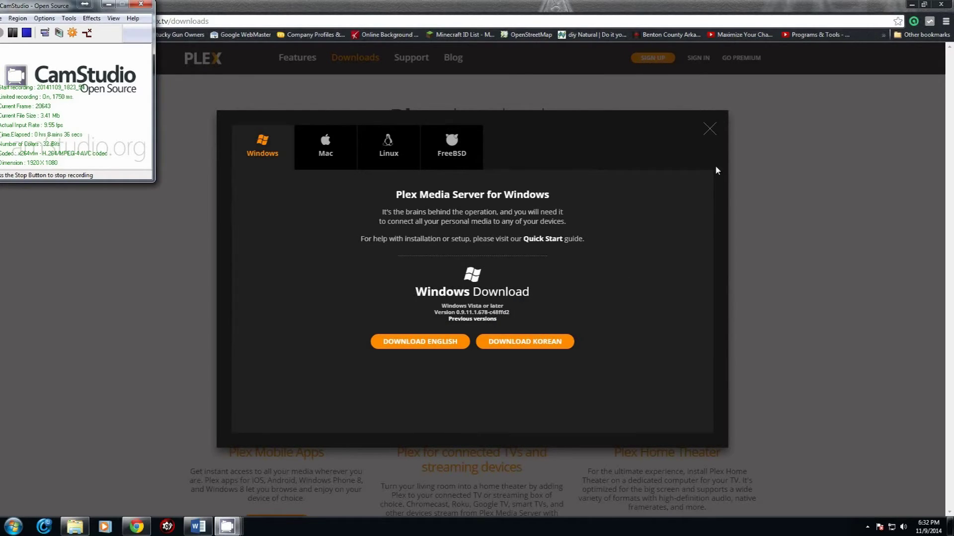
Step: Minimize Chrome and open the Plex Media Server tray menu to reach the Media Manager
{"action": "left_click", "coordinate": [332, 6]}
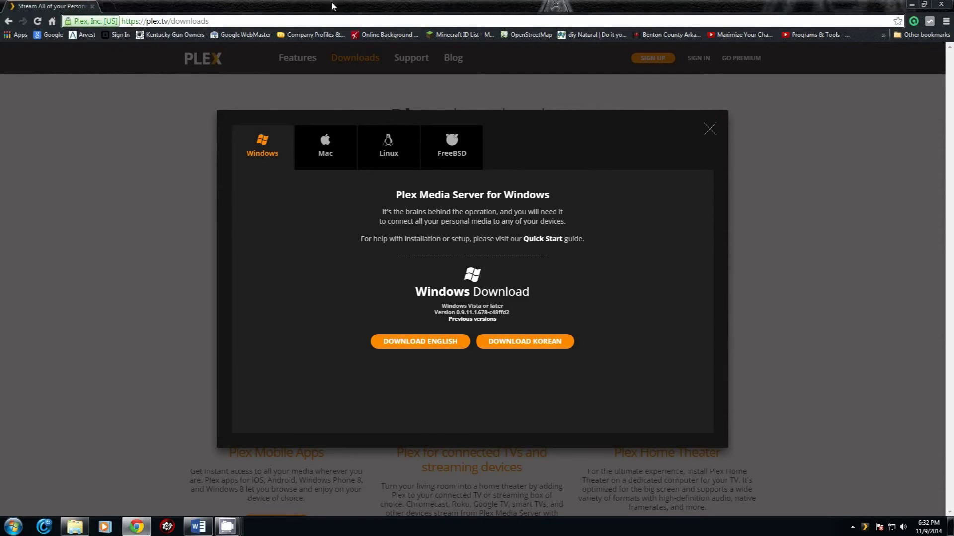
{"action": "left_click", "coordinate": [912, 5]}
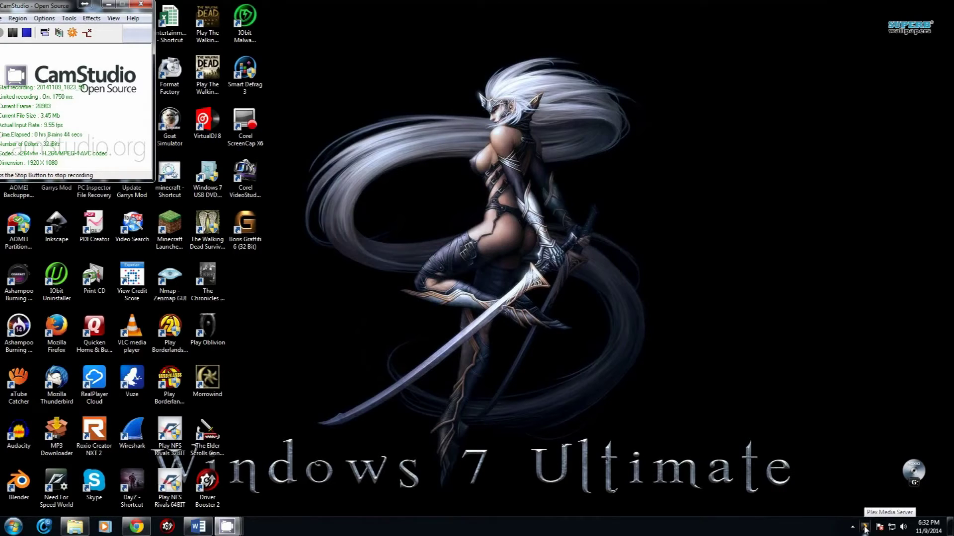
{"action": "right_click", "coordinate": [864, 528]}
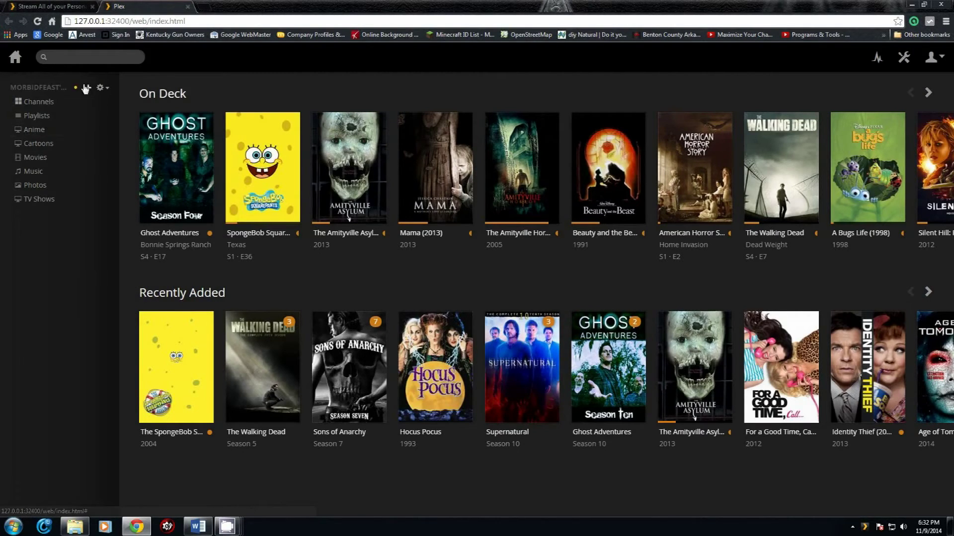
Step: On plex.tv, close the download panel, open the sign-up form, then return to the local Plex tab
{"action": "left_click", "coordinate": [64, 7]}
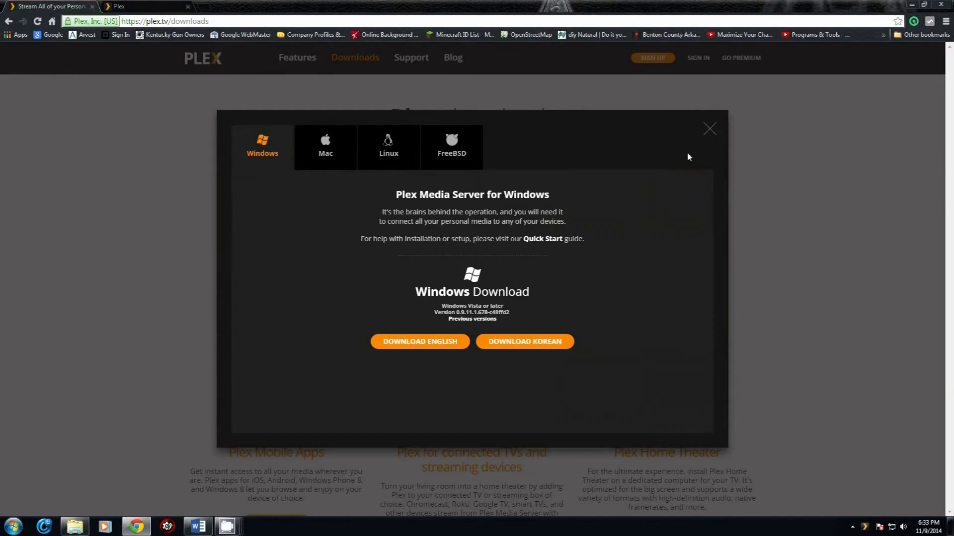
{"action": "left_click", "coordinate": [711, 130]}
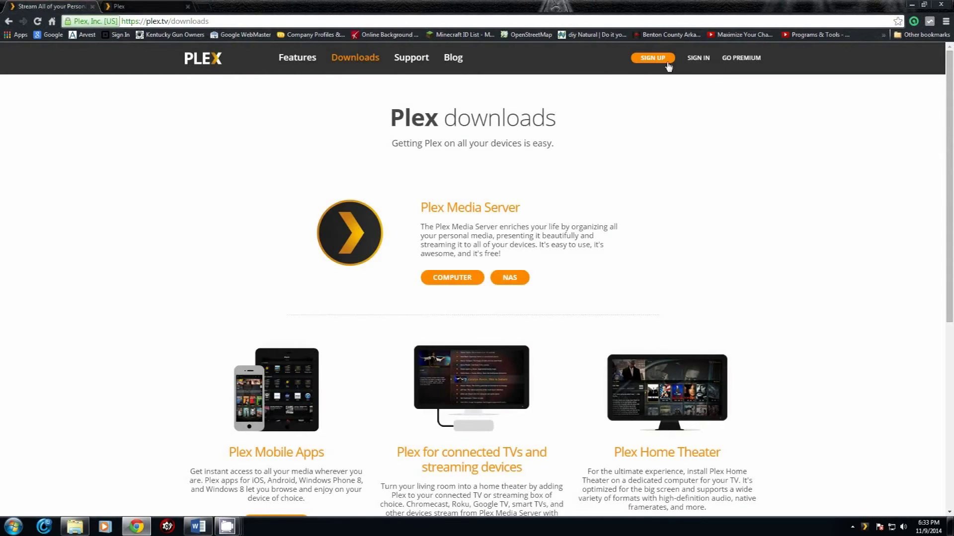
{"action": "left_click", "coordinate": [648, 61]}
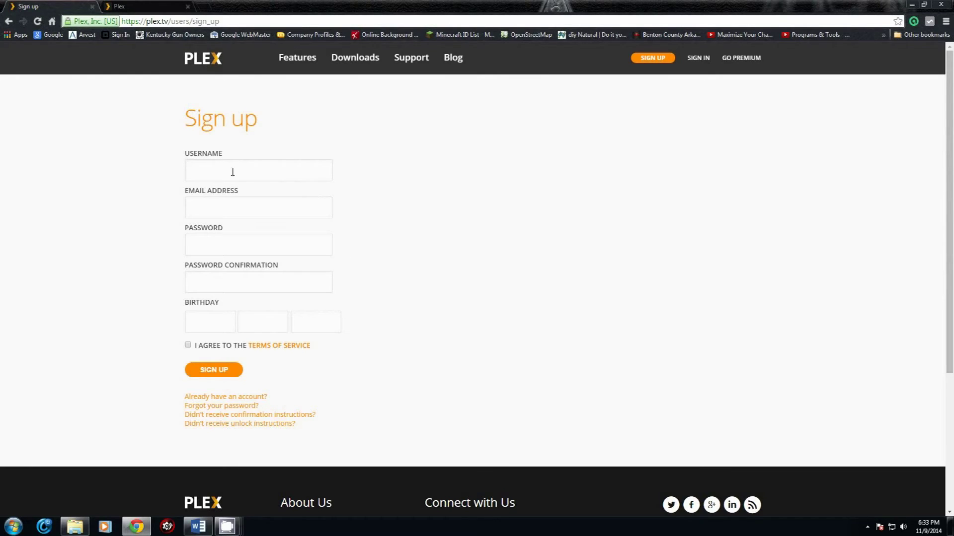
{"action": "left_click", "coordinate": [147, 8]}
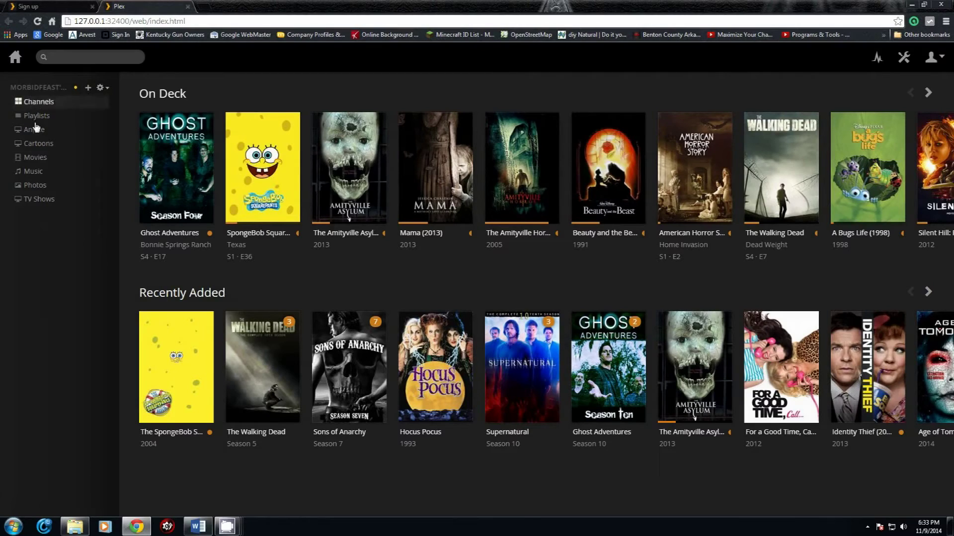
{"action": "left_click", "coordinate": [89, 90]}
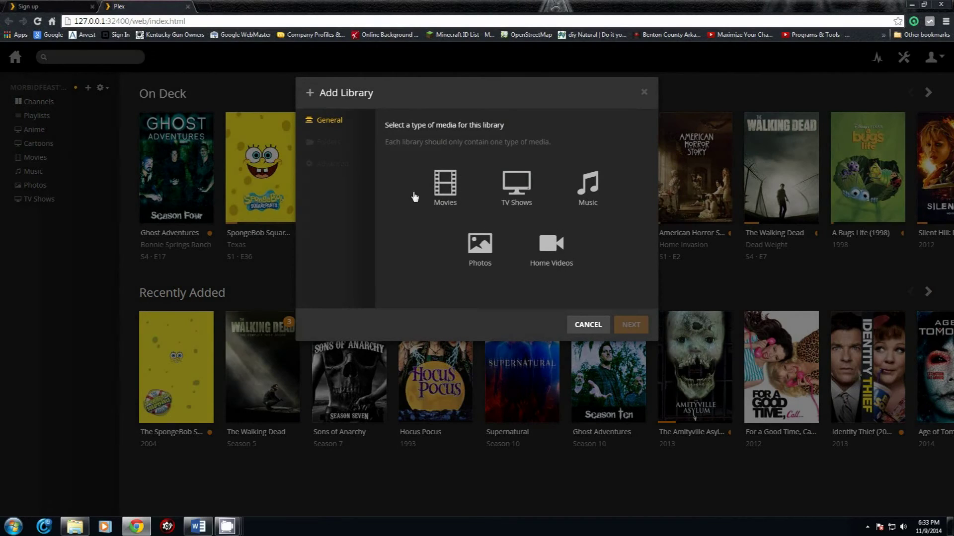
{"action": "left_click", "coordinate": [461, 185]}
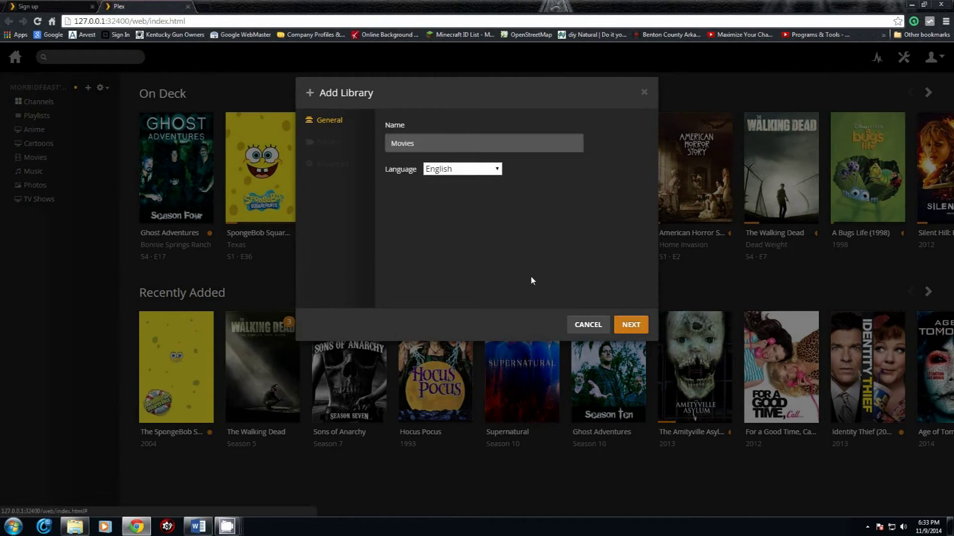
{"action": "left_click", "coordinate": [496, 169]}
{"action": "left_click", "coordinate": [500, 174]}
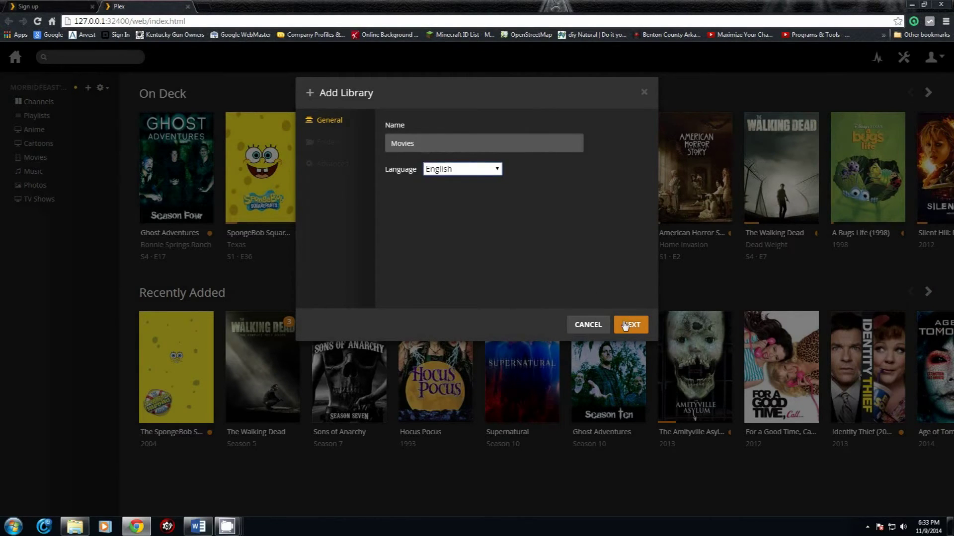
{"action": "left_click", "coordinate": [625, 325]}
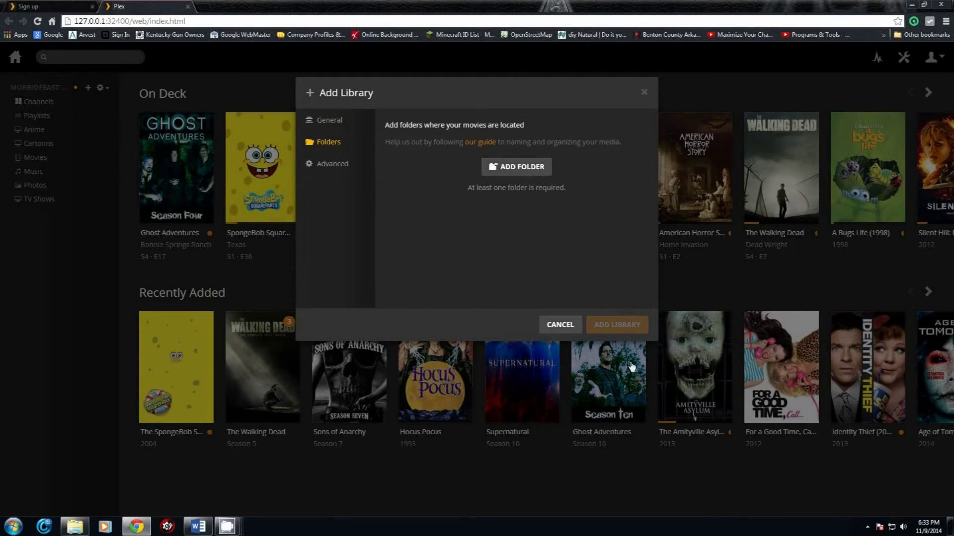
{"action": "left_click", "coordinate": [560, 325]}
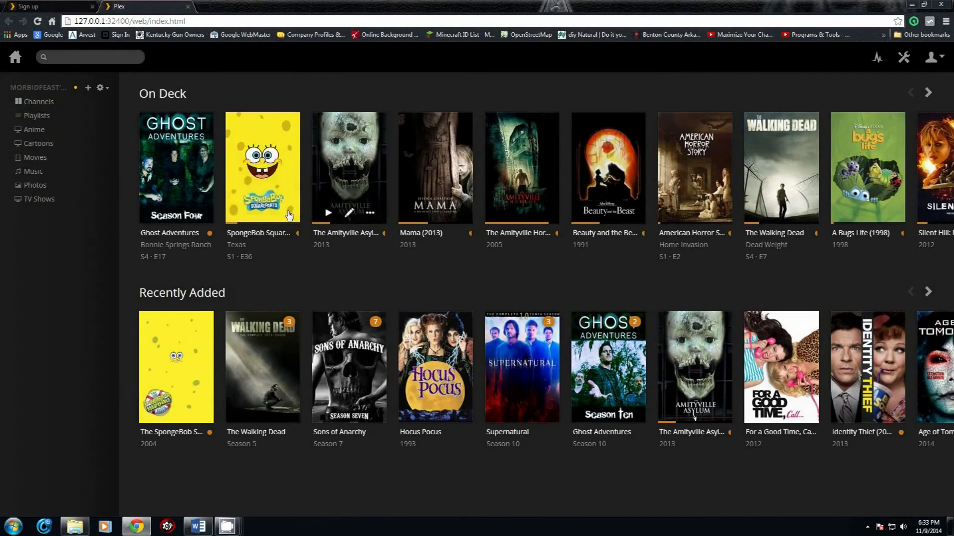
{"action": "left_click", "coordinate": [903, 57]}
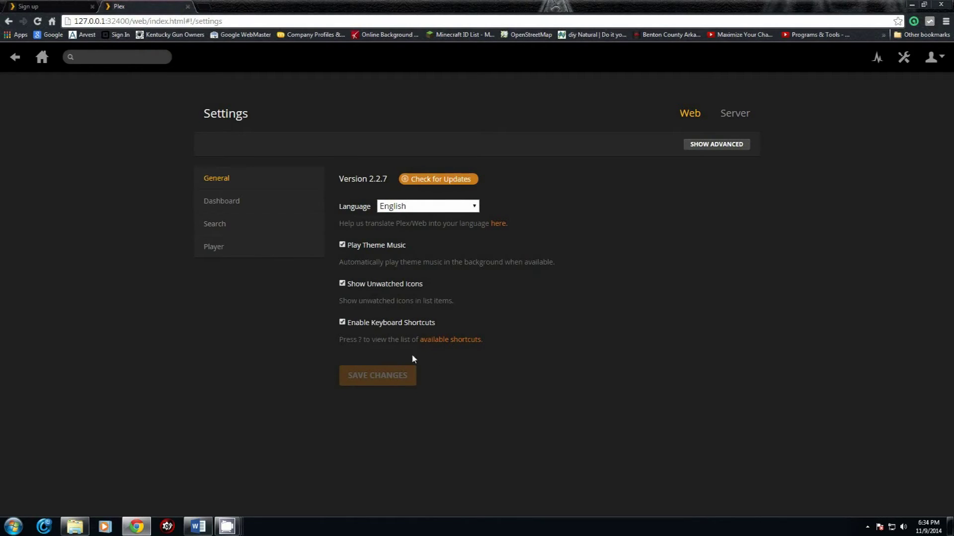
Step: Show advanced settings and browse the Web Debug, General, Dashboard, Search and Player sections
{"action": "left_click", "coordinate": [705, 145]}
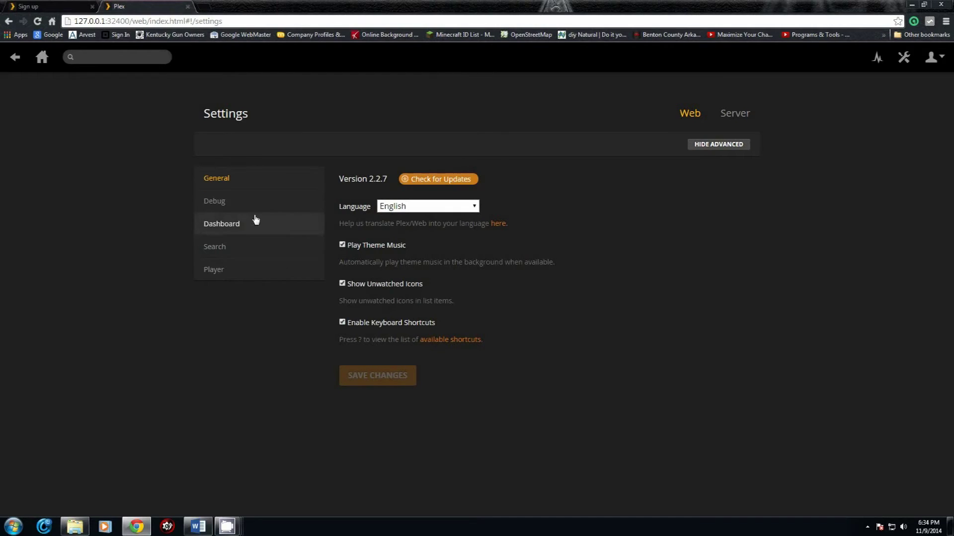
{"action": "left_click", "coordinate": [225, 205]}
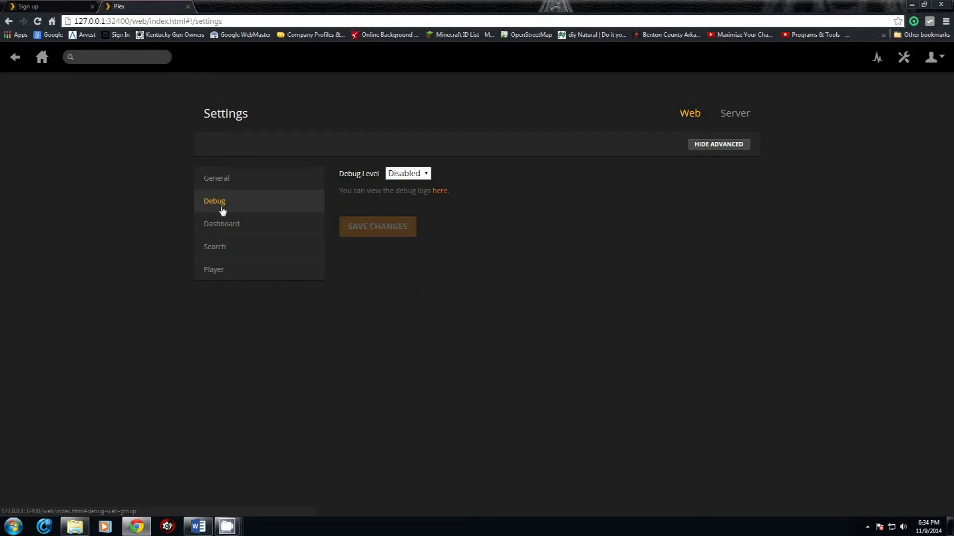
{"action": "left_click", "coordinate": [229, 186]}
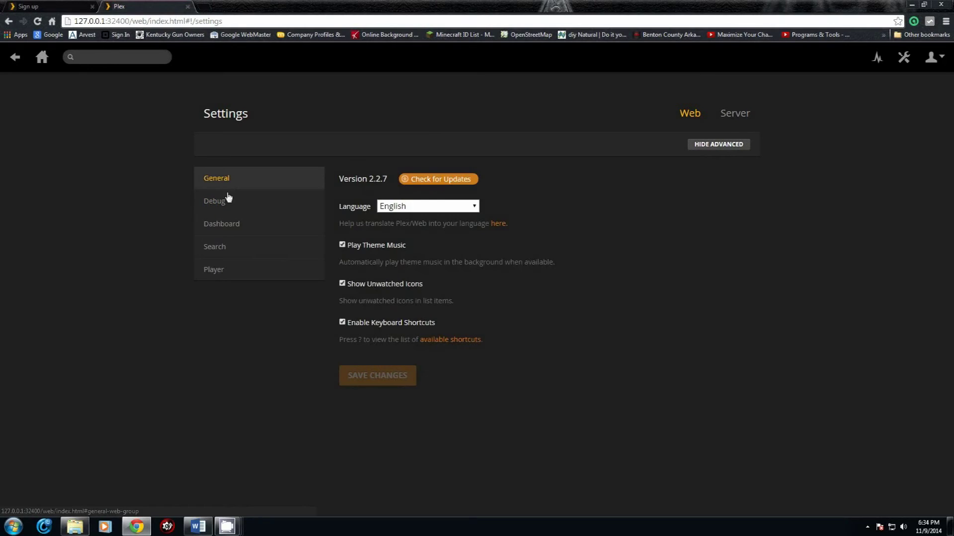
{"action": "left_click", "coordinate": [226, 224]}
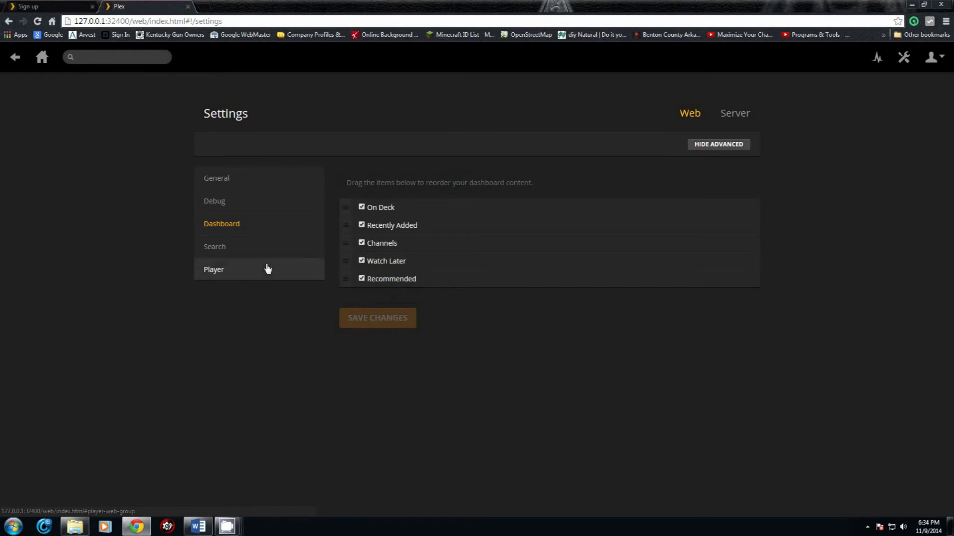
{"action": "left_click", "coordinate": [231, 250]}
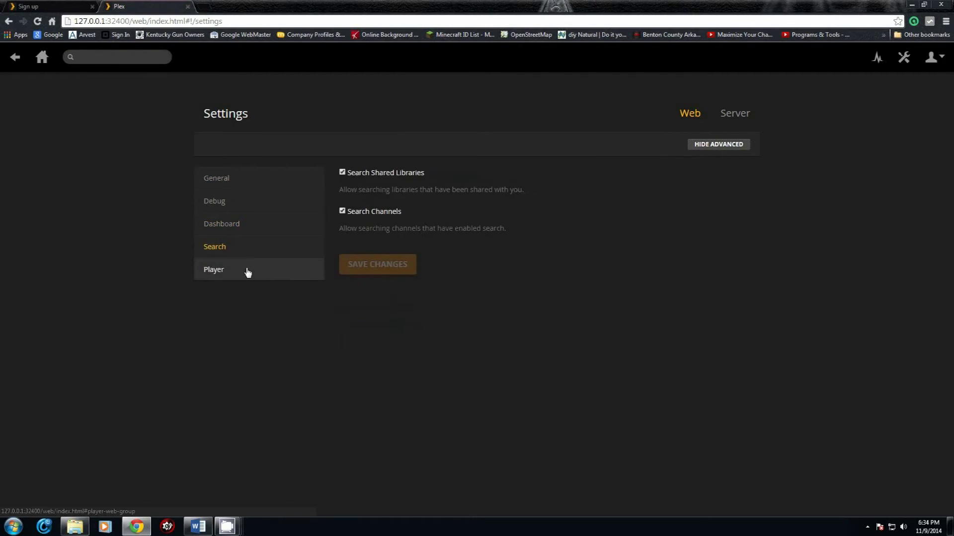
{"action": "left_click", "coordinate": [247, 273]}
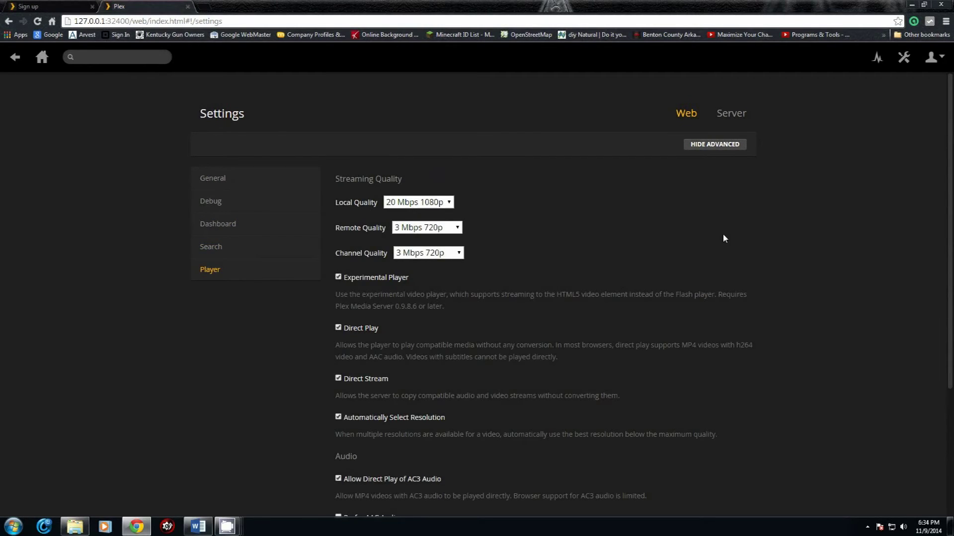
{"action": "scroll", "coordinate": [723, 239], "scroll_direction": "down", "scroll_amount": 4}
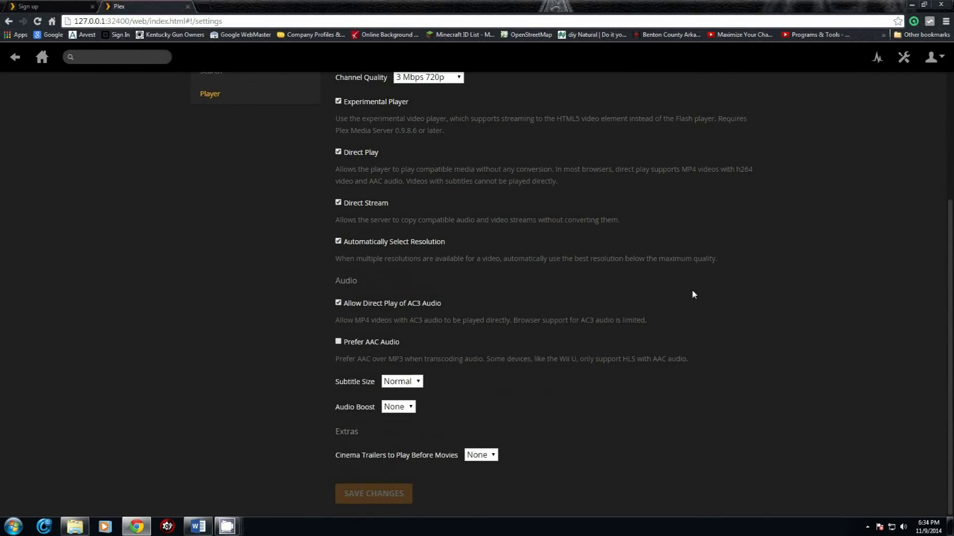
{"action": "scroll", "coordinate": [659, 308], "scroll_direction": "up", "scroll_amount": 4}
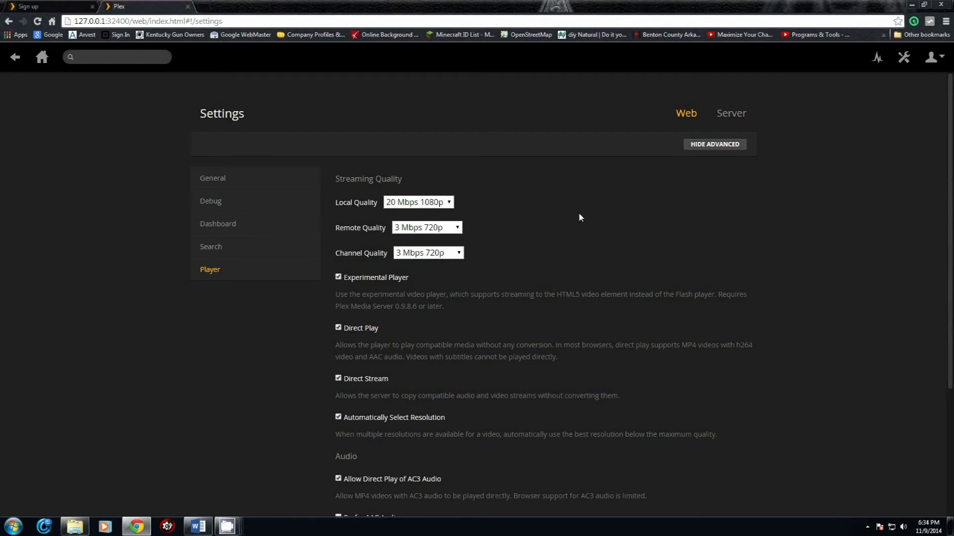
{"action": "left_click", "coordinate": [736, 118]}
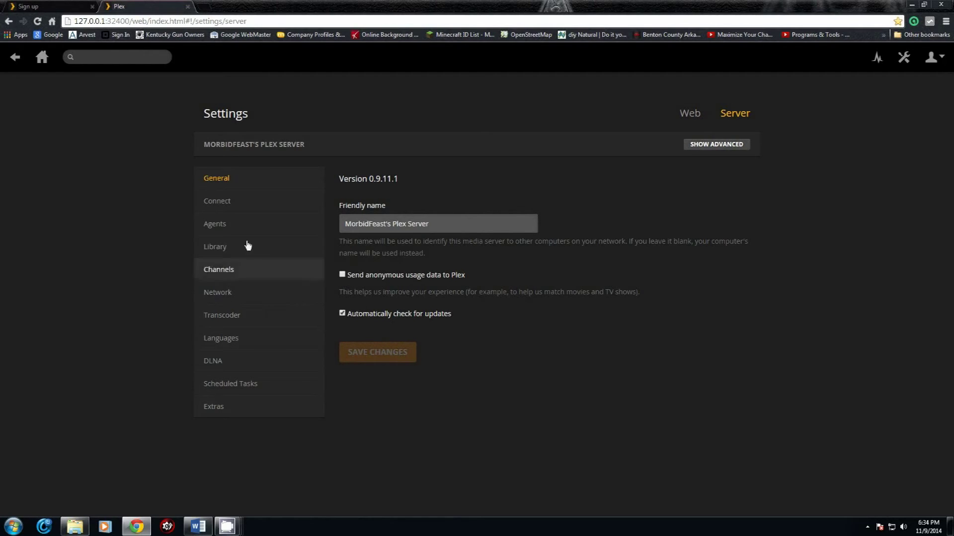
Step: Step through the Connect, Agents, Library, Channels, Network, Transcoder, Languages and DLNA sections
{"action": "left_click", "coordinate": [232, 207]}
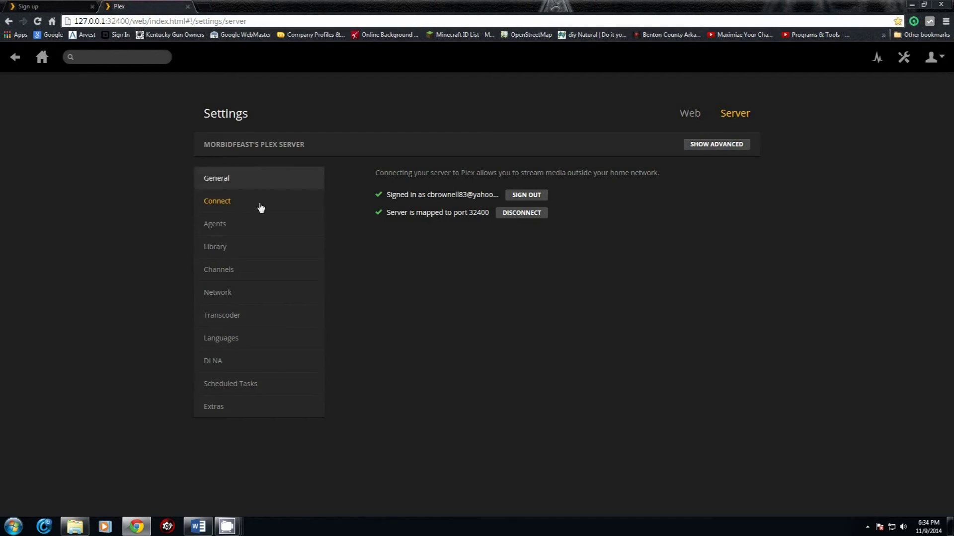
{"action": "left_click", "coordinate": [227, 229]}
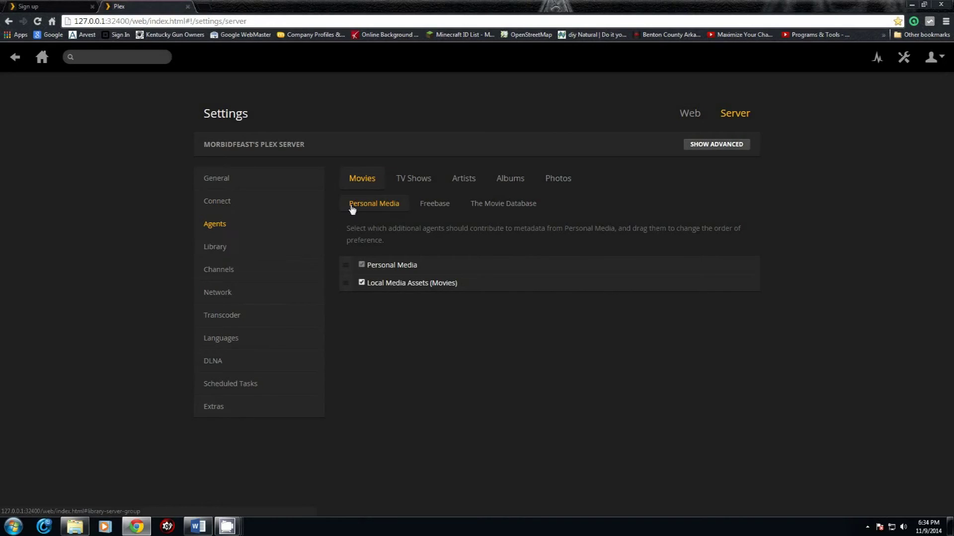
{"action": "left_click", "coordinate": [229, 252]}
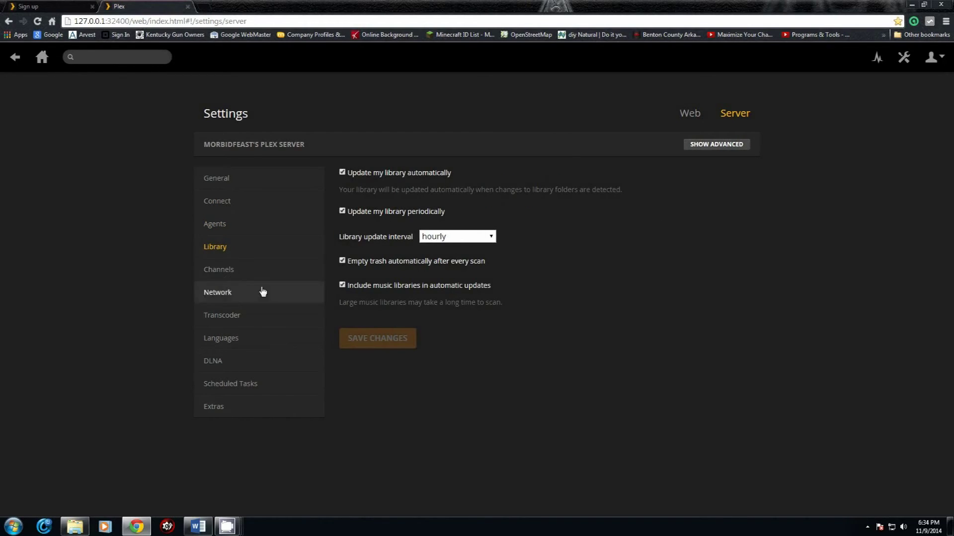
{"action": "left_click", "coordinate": [236, 278]}
{"action": "left_click", "coordinate": [228, 296]}
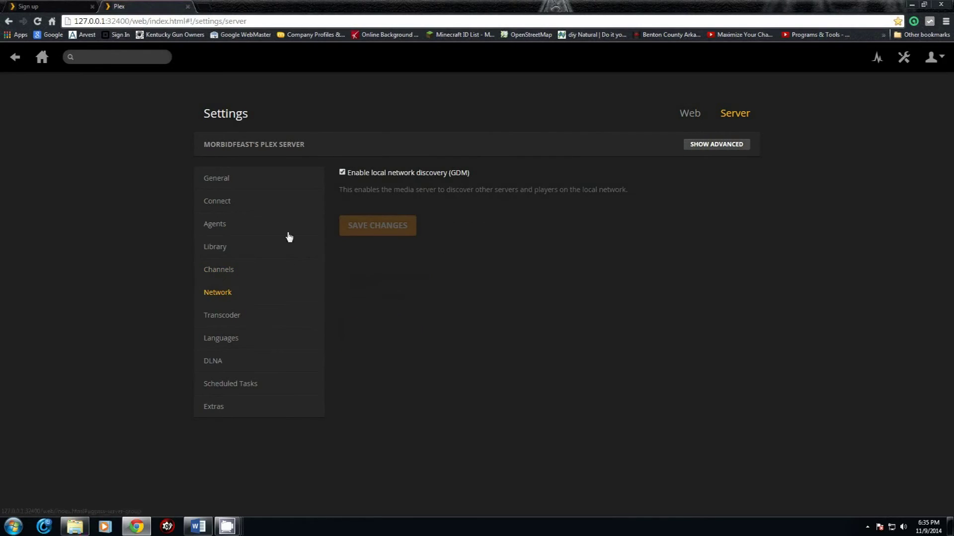
{"action": "left_click", "coordinate": [222, 321]}
{"action": "left_click", "coordinate": [221, 344]}
{"action": "left_click", "coordinate": [217, 362]}
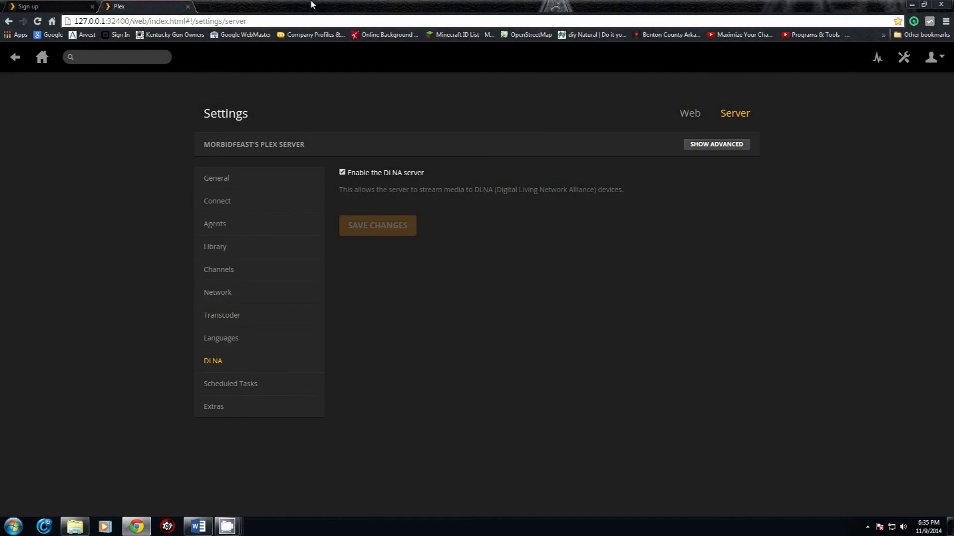
Step: Sign in on plex.tv with the account email and password
{"action": "left_click", "coordinate": [187, 7]}
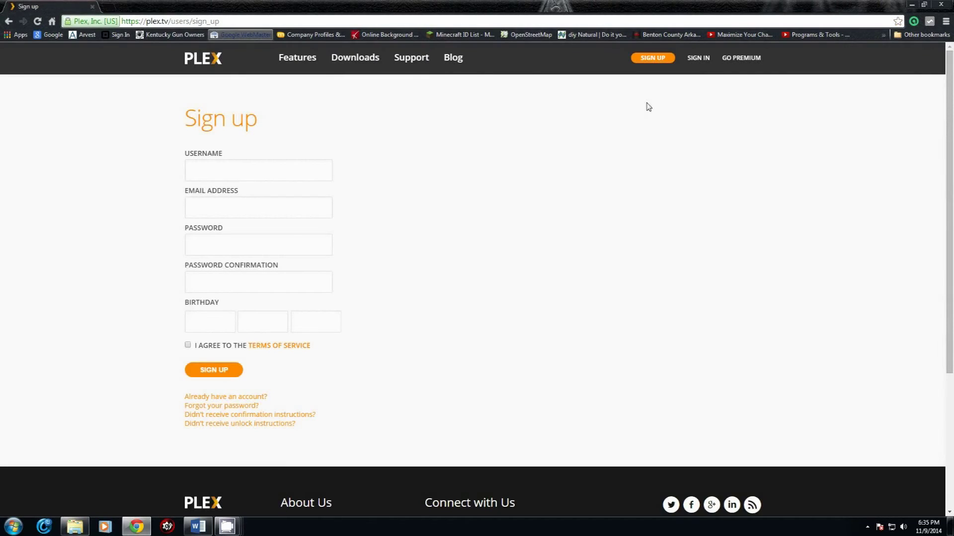
{"action": "left_click", "coordinate": [702, 58]}
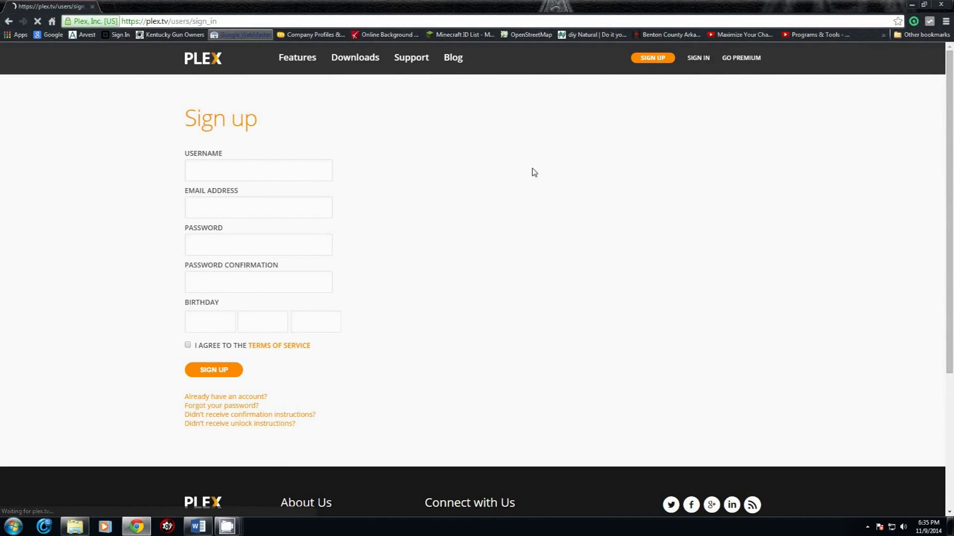
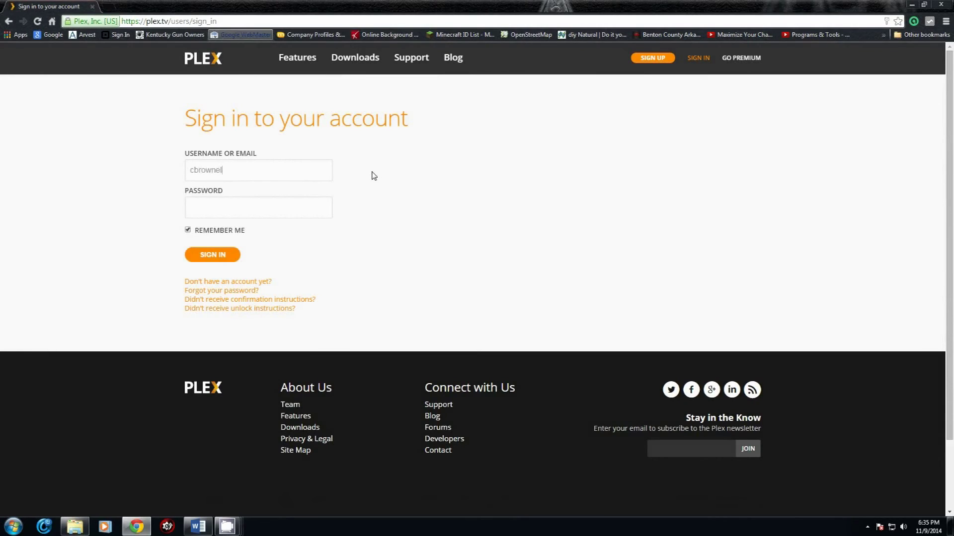
{"action": "key", "text": "Tab"}
{"action": "key", "text": "Return"}
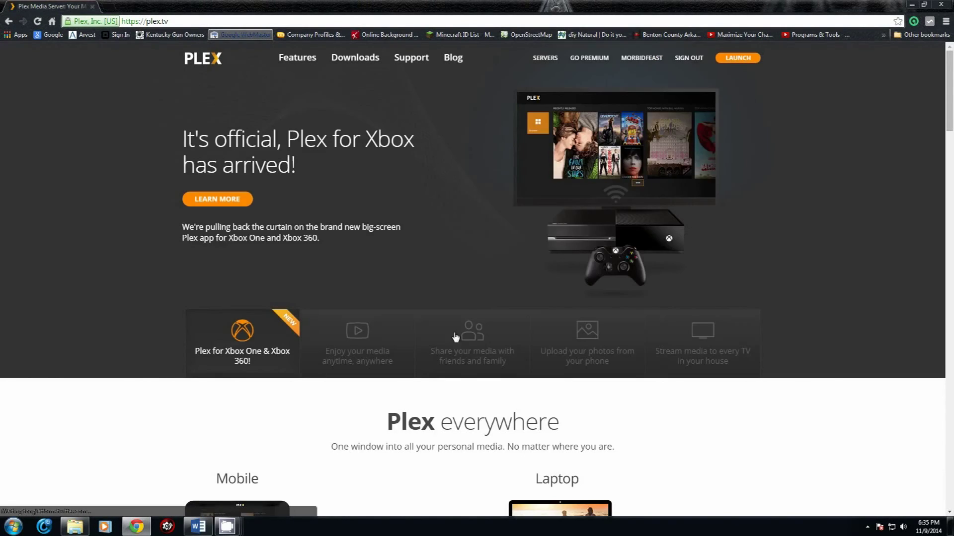
Step: Scroll the signed-in home page and open the Servers list
{"action": "scroll", "coordinate": [308, 328], "scroll_direction": "down", "scroll_amount": 2}
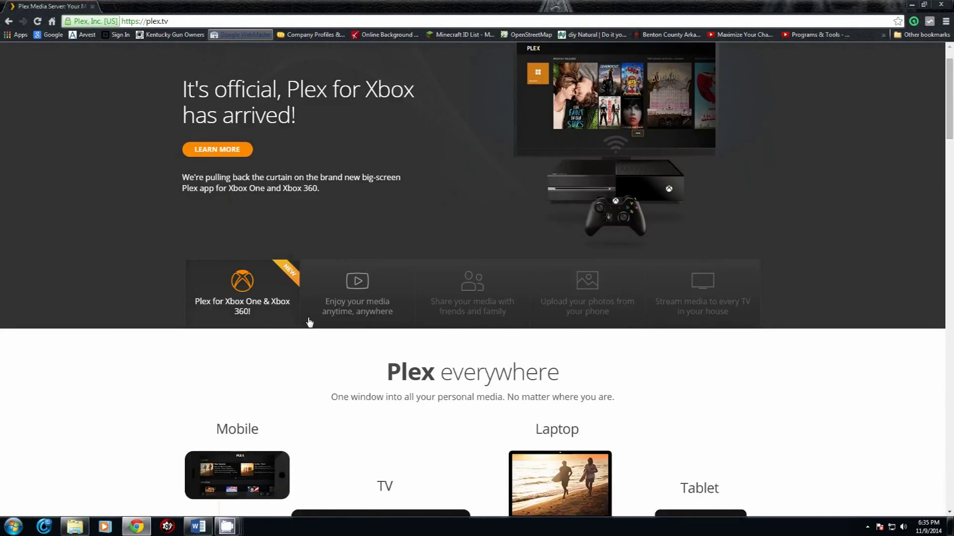
{"action": "scroll", "coordinate": [308, 326], "scroll_direction": "up", "scroll_amount": 2}
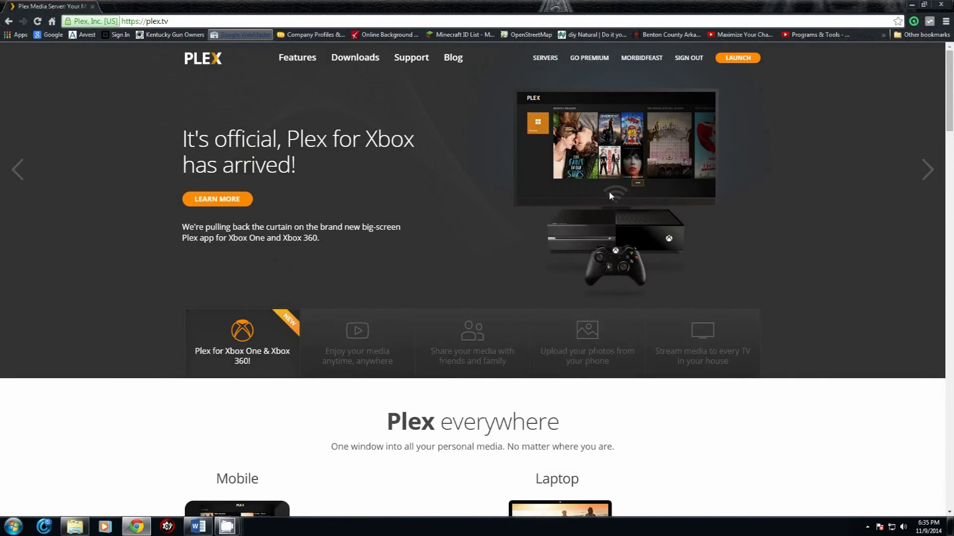
{"action": "scroll", "coordinate": [610, 193], "scroll_direction": "down", "scroll_amount": 5}
{"action": "scroll", "coordinate": [610, 192], "scroll_direction": "up", "scroll_amount": 5}
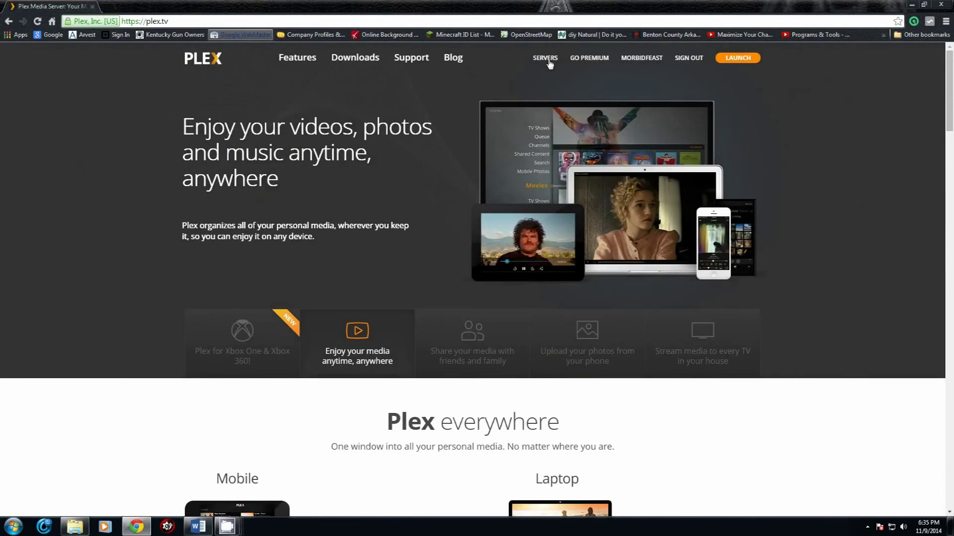
{"action": "left_click", "coordinate": [545, 59]}
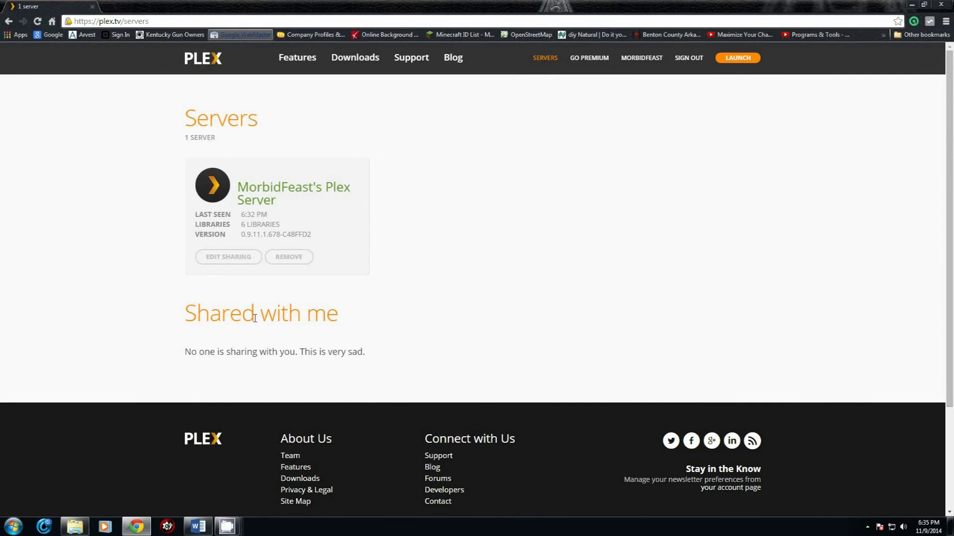
Step: Open Edit Sharing for the server, then close the Chrome window
{"action": "left_click", "coordinate": [230, 262]}
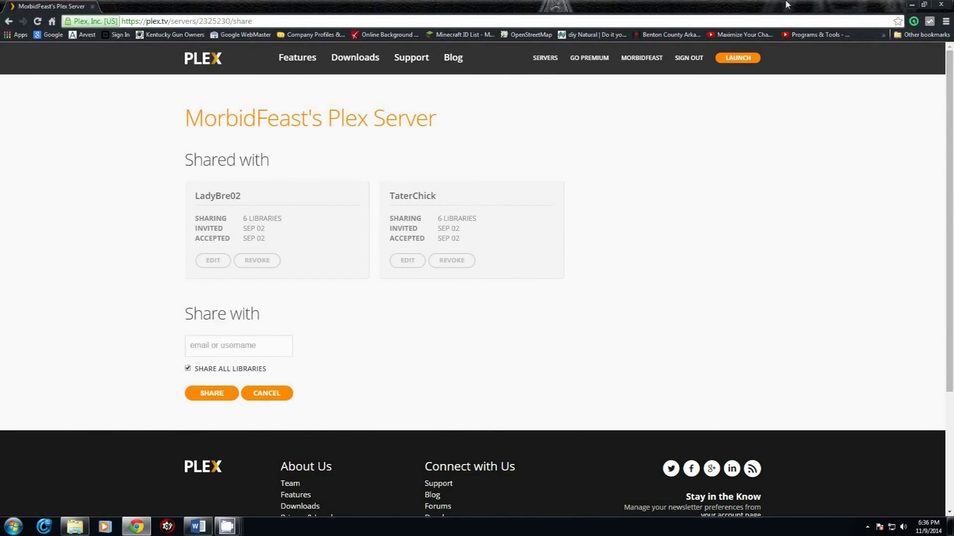
{"action": "left_click", "coordinate": [941, 5]}
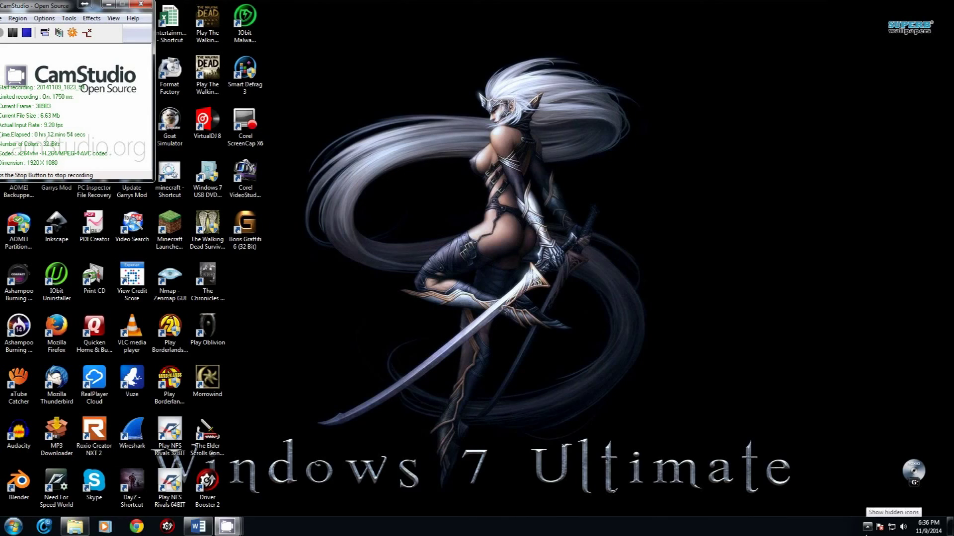
{"action": "left_click", "coordinate": [867, 527]}
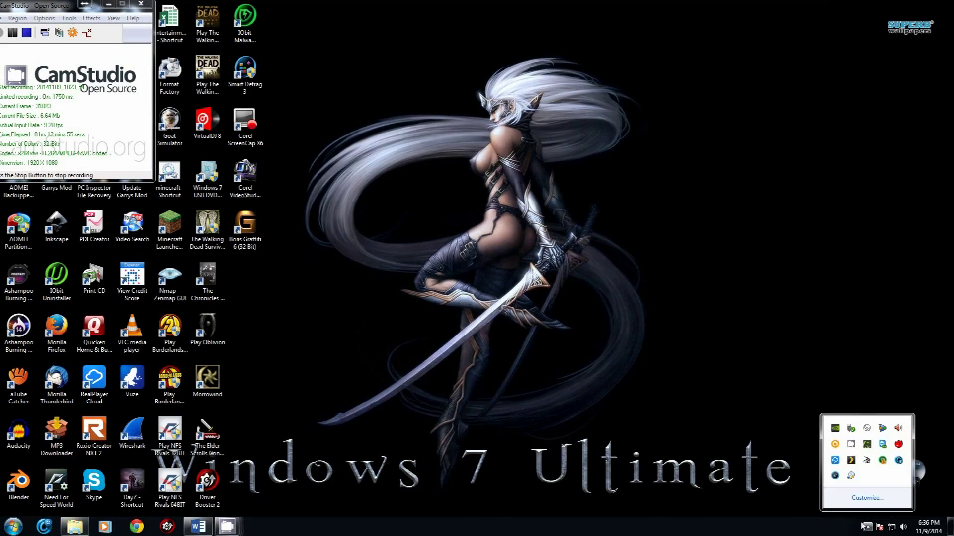
{"action": "left_click", "coordinate": [778, 488]}
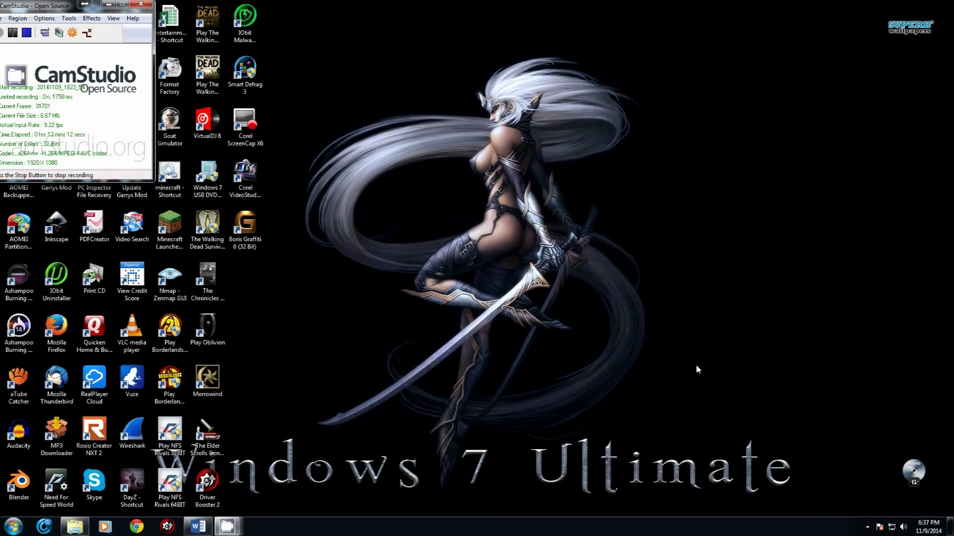
{"action": "left_click", "coordinate": [866, 526]}
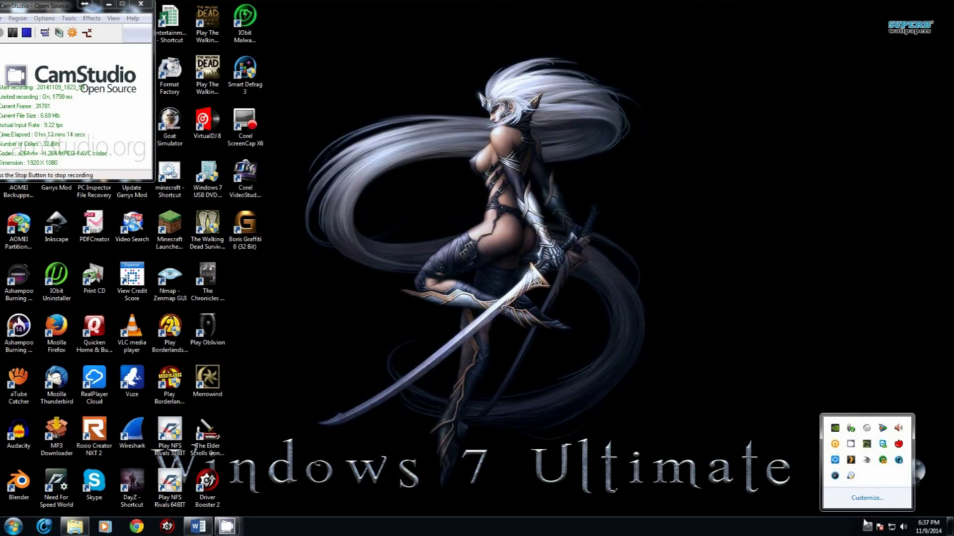
{"action": "right_click", "coordinate": [851, 461]}
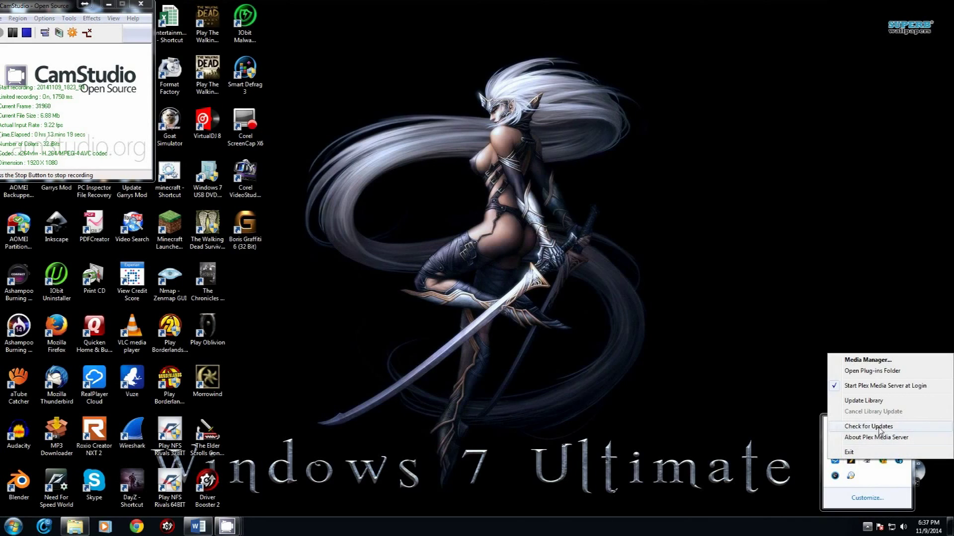
{"action": "left_click", "coordinate": [696, 412]}
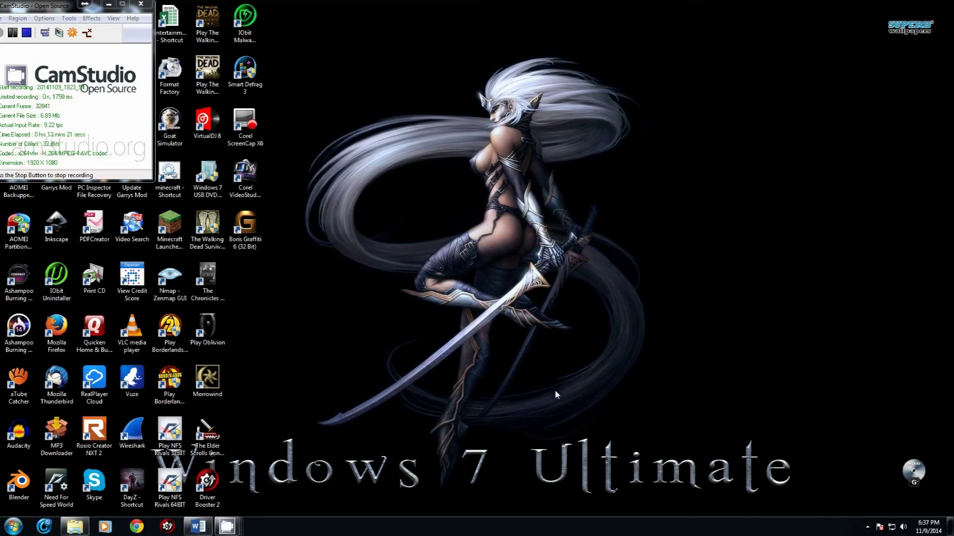